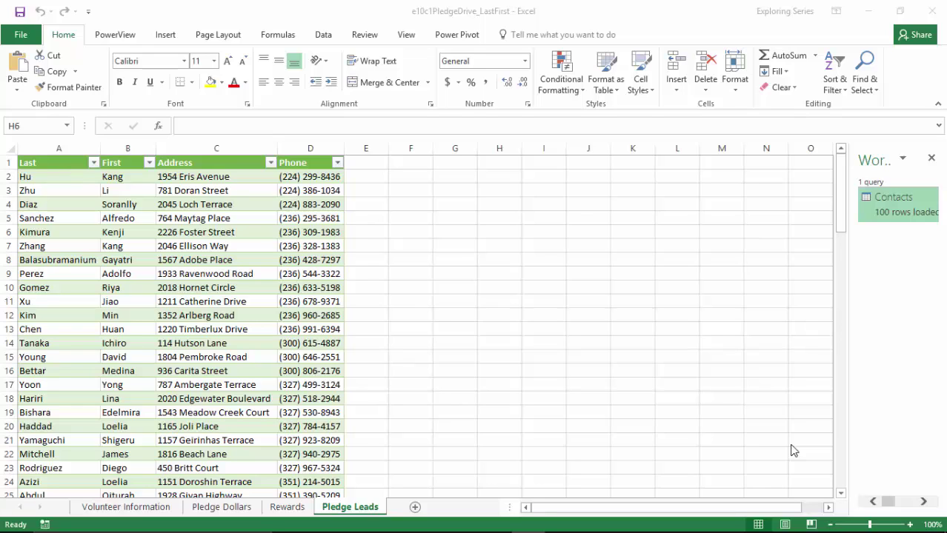
Insert a new blank Power View sheet from the PowerView tab
left_click(125, 39)
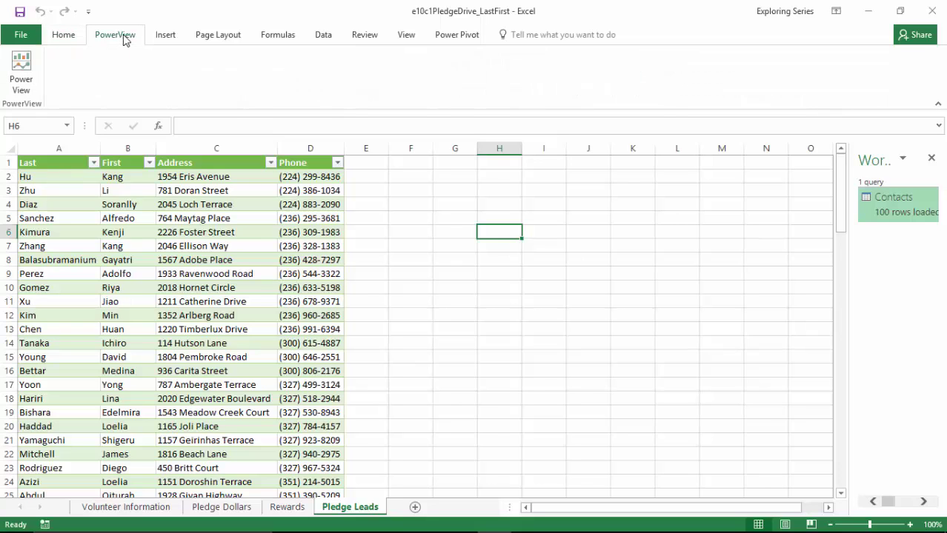
left_click(22, 68)
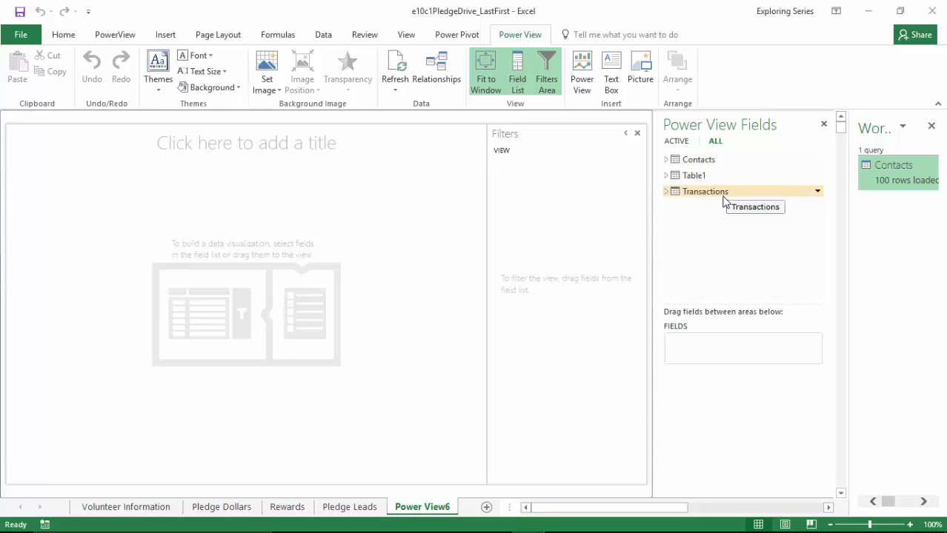
Drag Transactions' Operator_ID field onto the Power View canvas as a table totaling 123,578.00
left_click(665, 192)
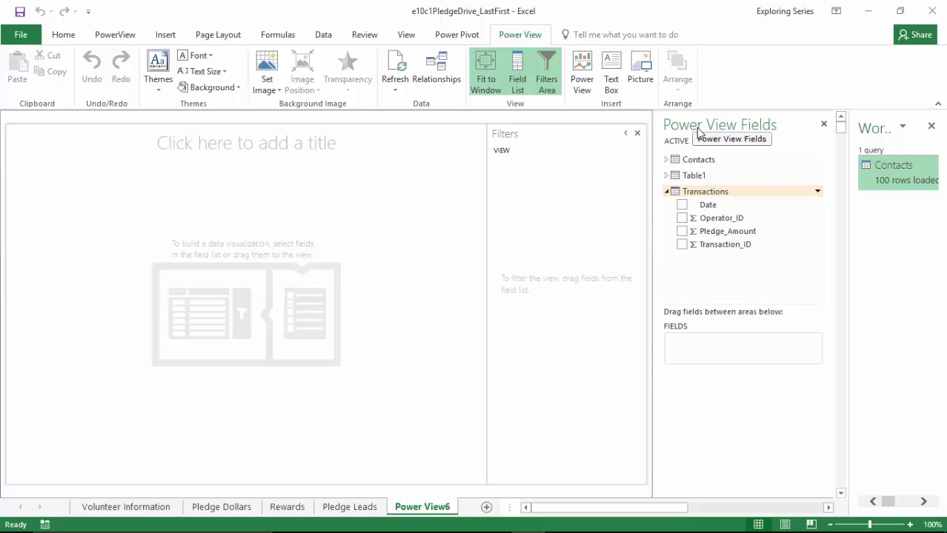
left_click(682, 205)
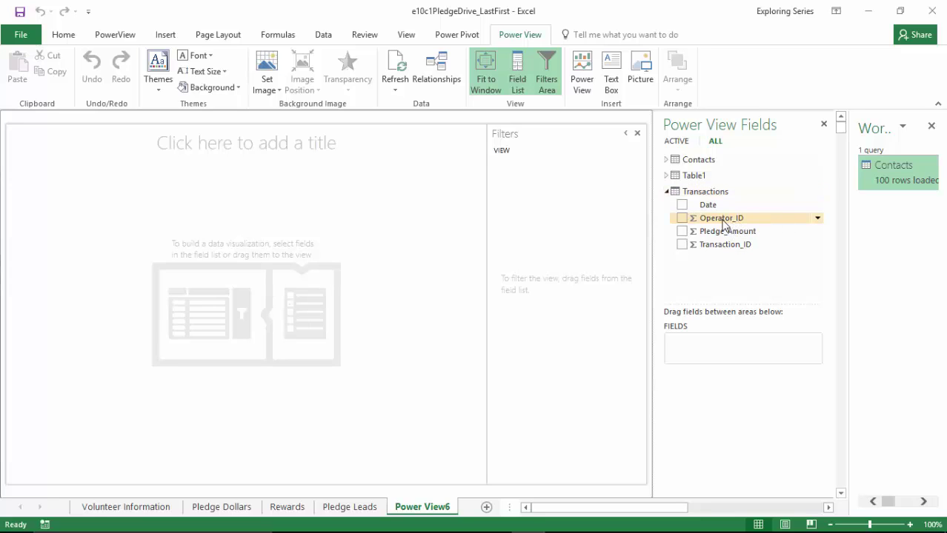
mouse_move(81, 195)
left_mouse_down()
mouse_move(29, 181)
mouse_move(79, 189)
left_mouse_up()
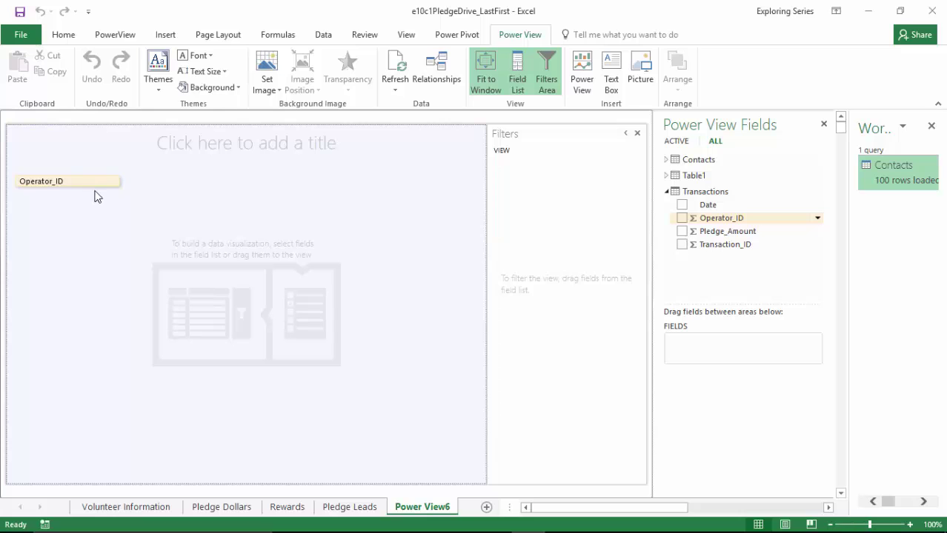
left_click_drag(99, 196, 97, 181)
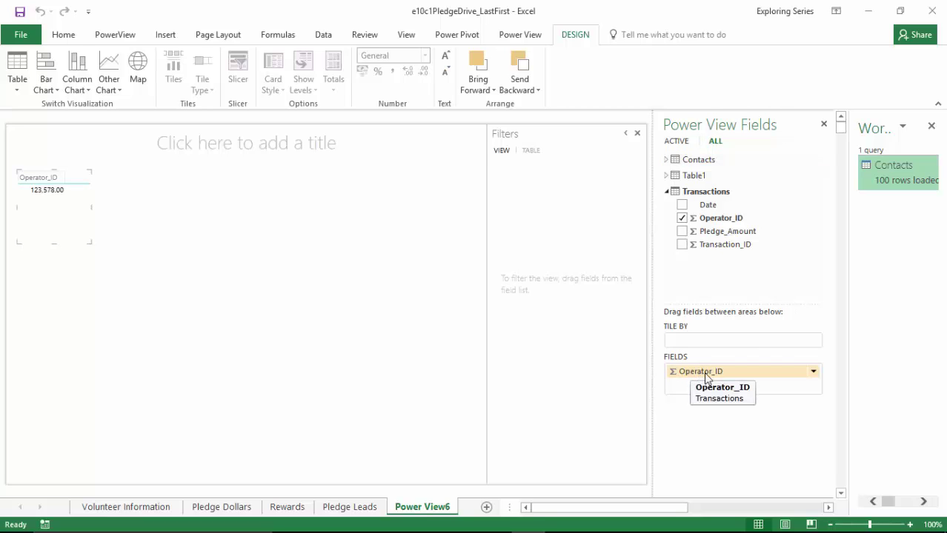
Set Operator_ID to Do Not Summarize, checking the Pledge Dollars pivot table for comparison
left_click(812, 371)
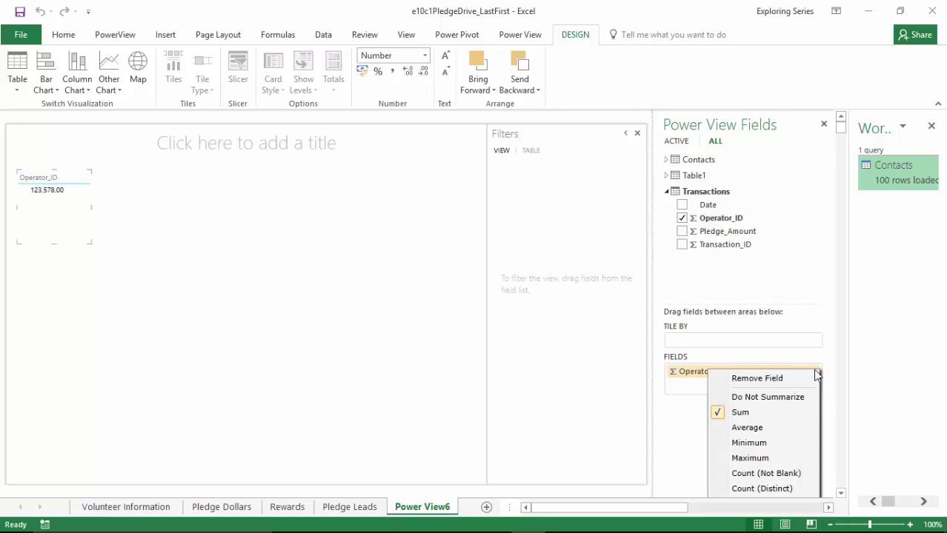
left_click(787, 401)
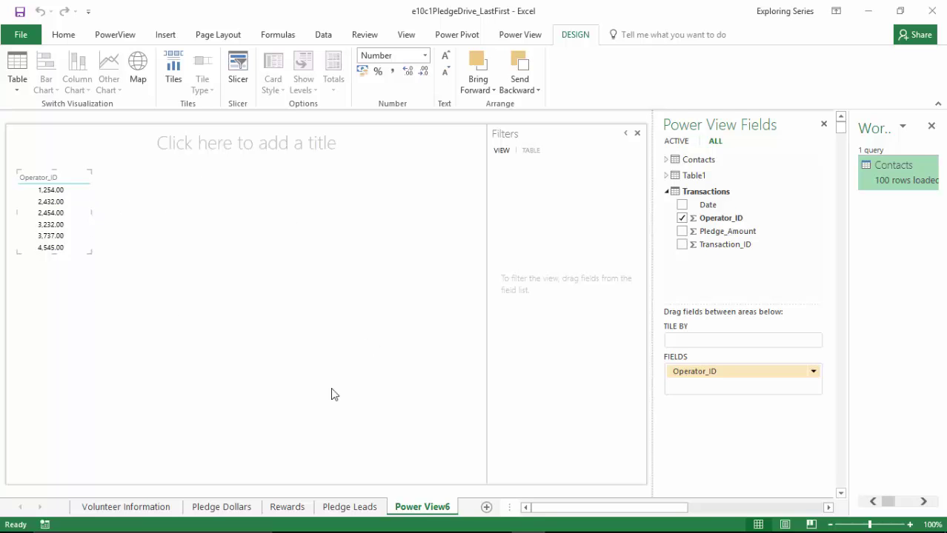
left_click(222, 507)
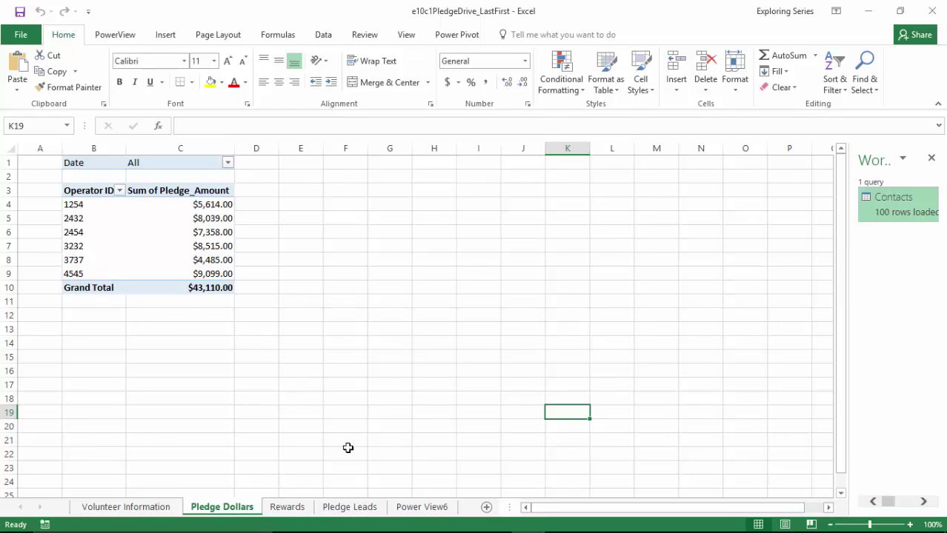
left_click(422, 506)
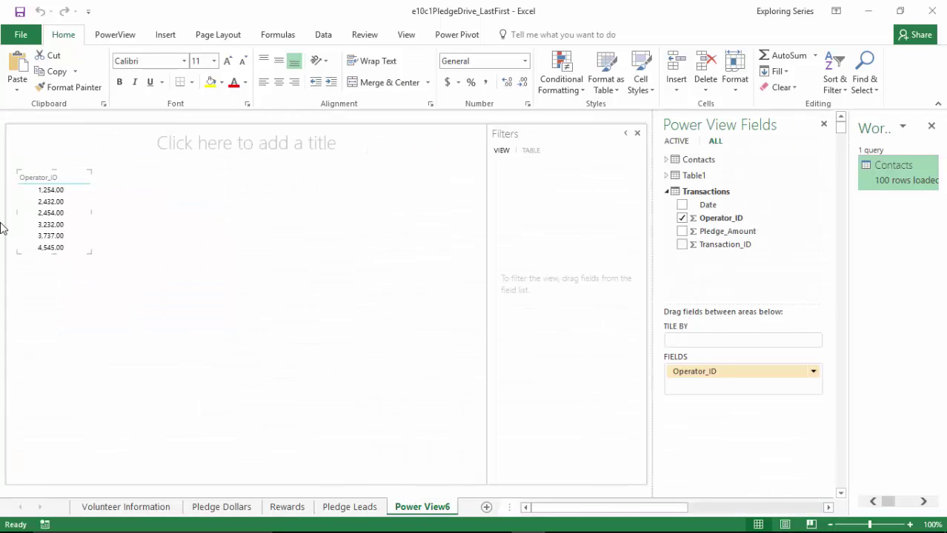
Give the Operator_ID table General number format so IDs appear as 1254 through 4545
left_click(53, 192)
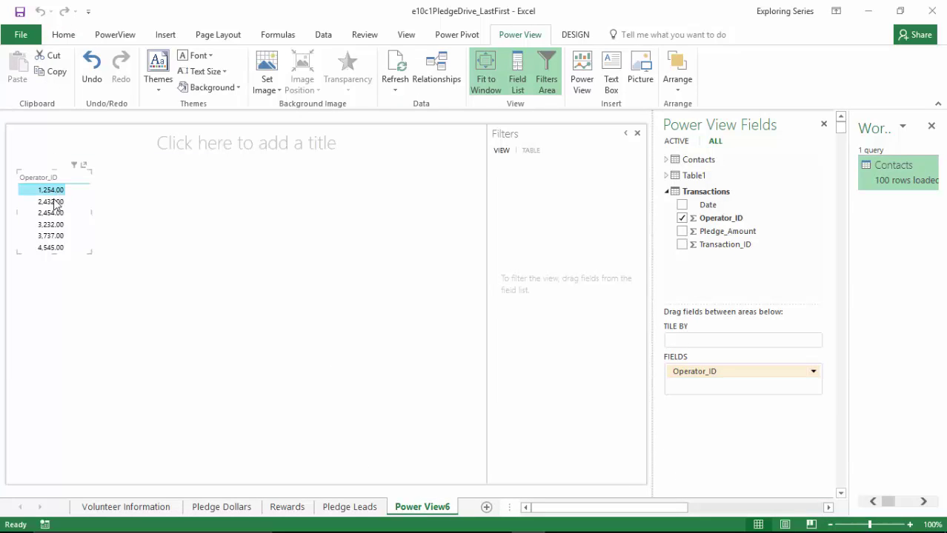
left_click(575, 35)
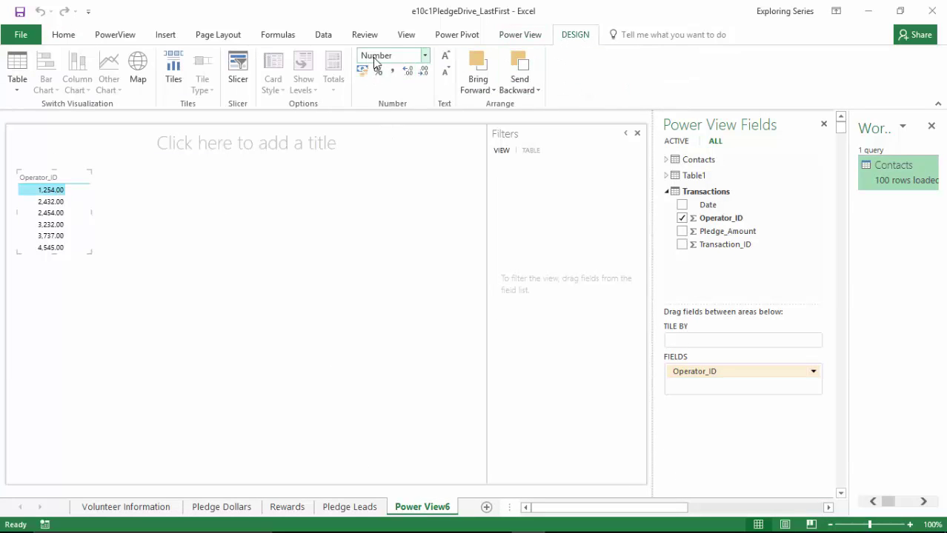
left_click(425, 56)
left_click(408, 80)
key("ctrl+z")
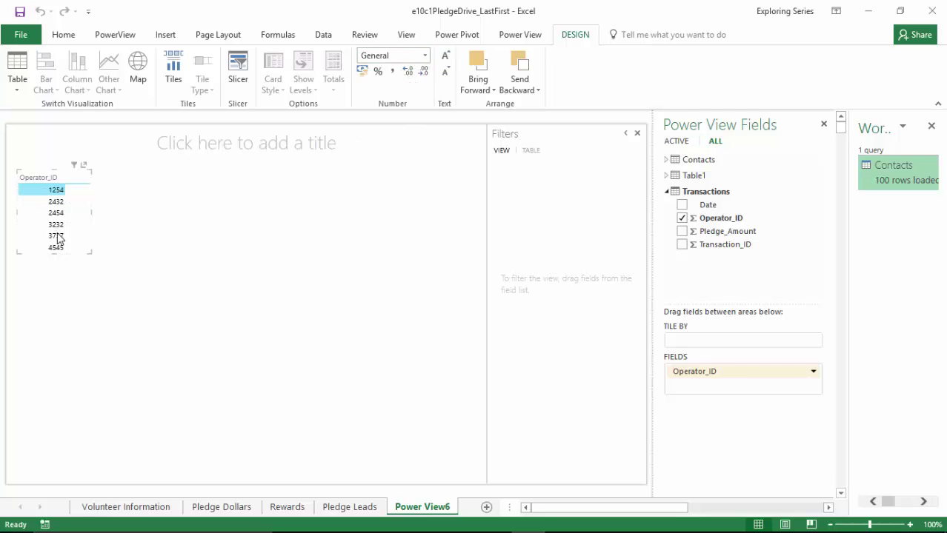
Add Pledge_Amount beside Operator_ID, totaling $43,110.00, and make the table wider and taller
left_click_drag(57, 256, 64, 269)
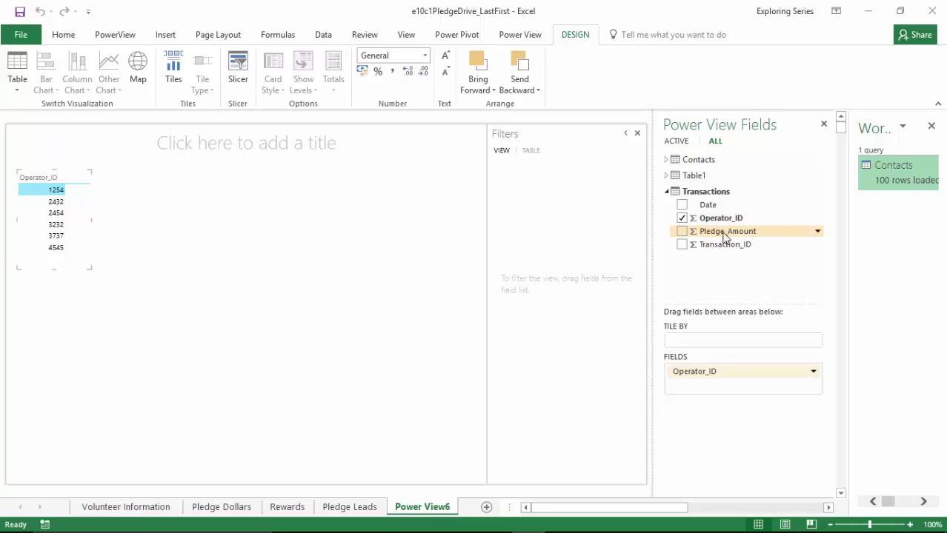
left_click_drag(143, 222, 71, 222)
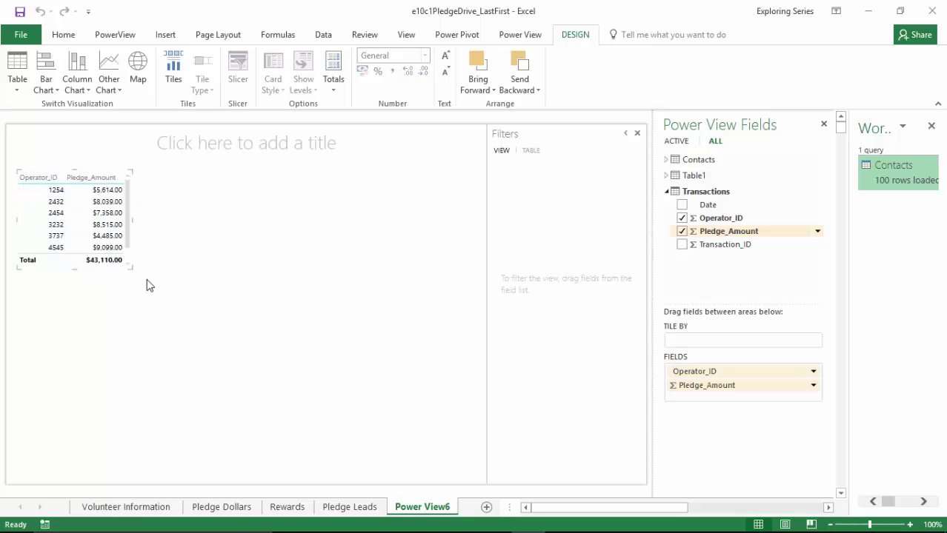
left_click_drag(130, 223, 176, 223)
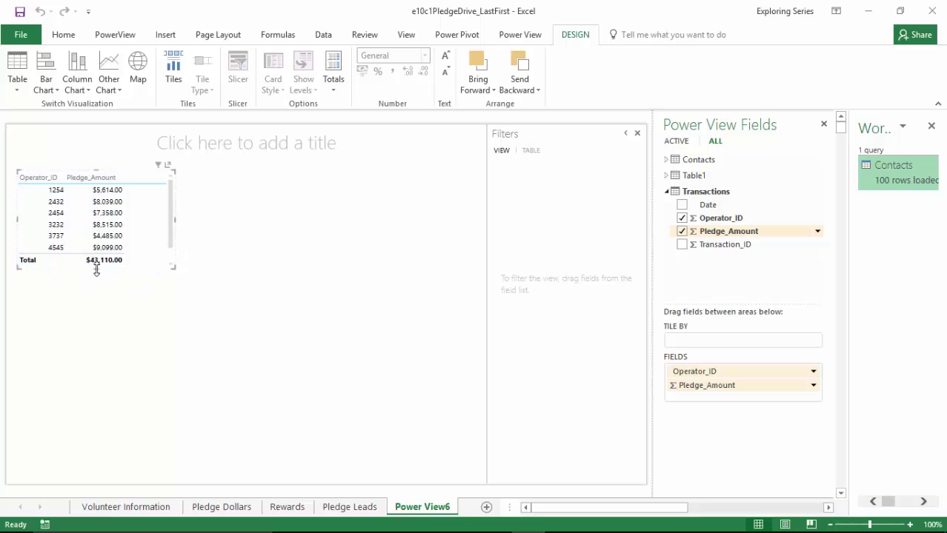
left_click_drag(95, 268, 94, 292)
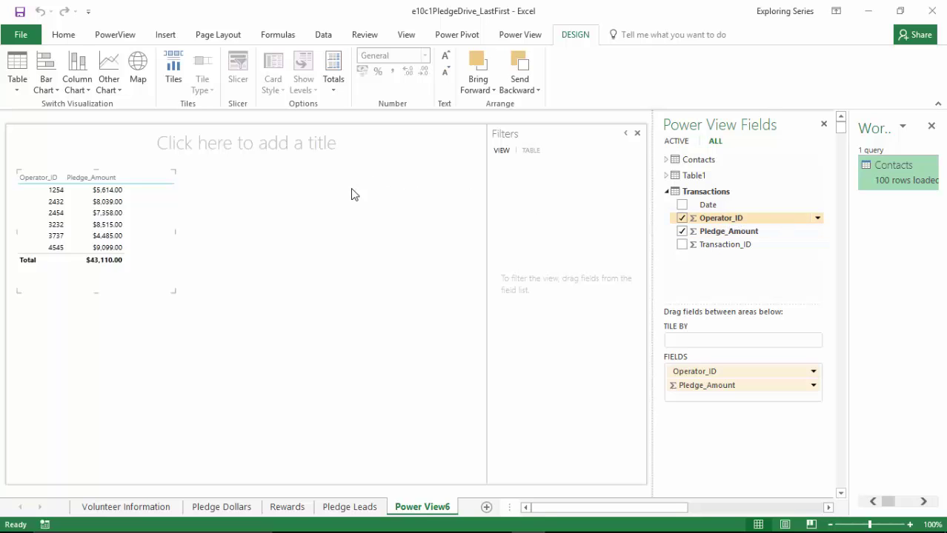
Create a second Operator_ID table set to Do Not Summarize, listing 1,254.00 through 4,545.00
mouse_move(351, 196)
left_mouse_down()
mouse_move(300, 206)
mouse_move(264, 190)
mouse_move(352, 204)
left_mouse_up()
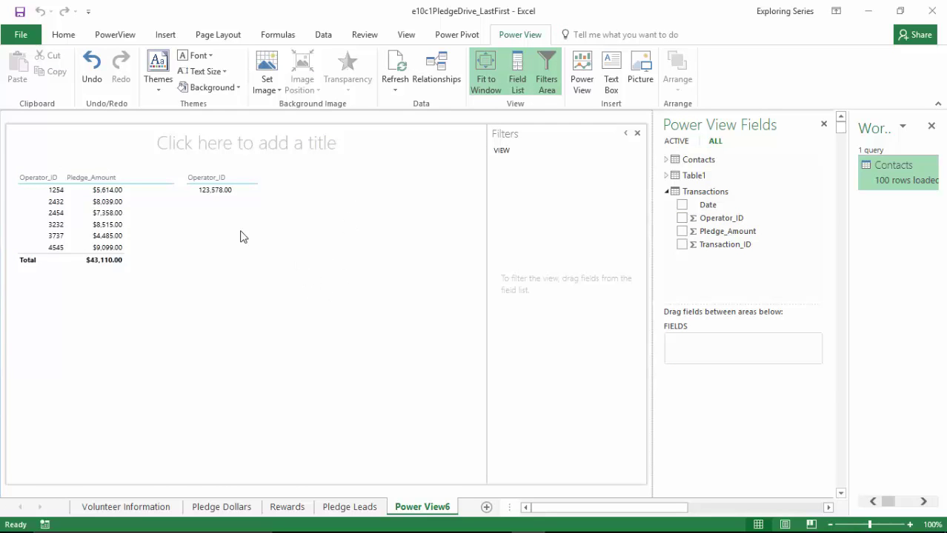
left_click(243, 198)
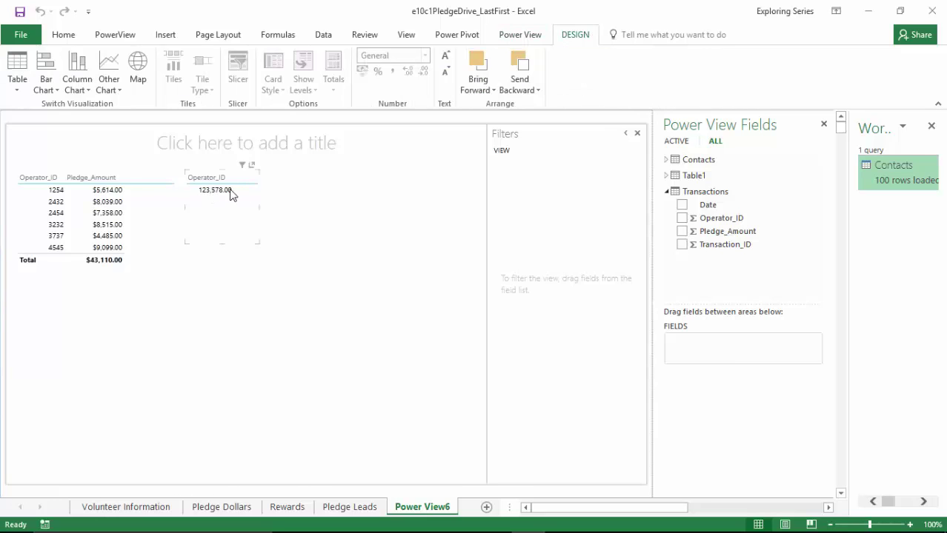
left_click(237, 197)
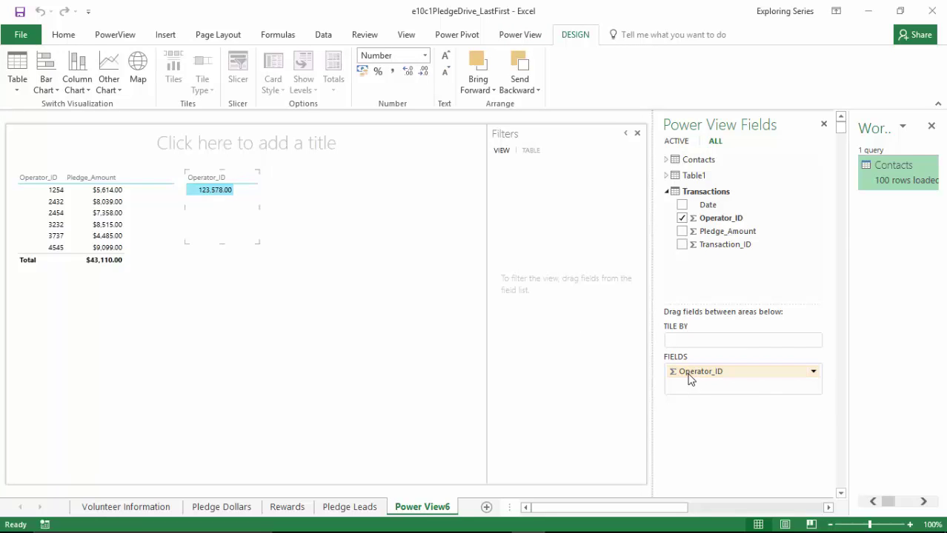
left_click(812, 372)
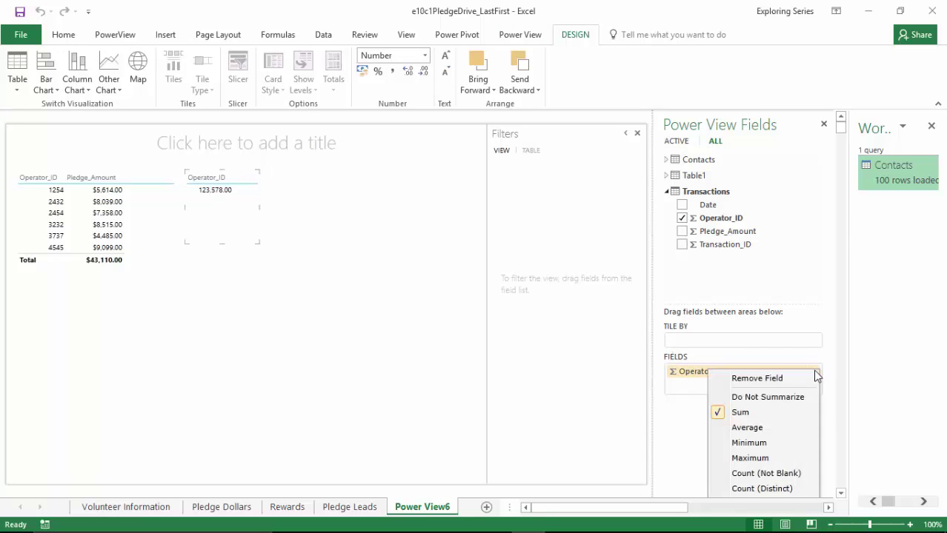
left_click(771, 398)
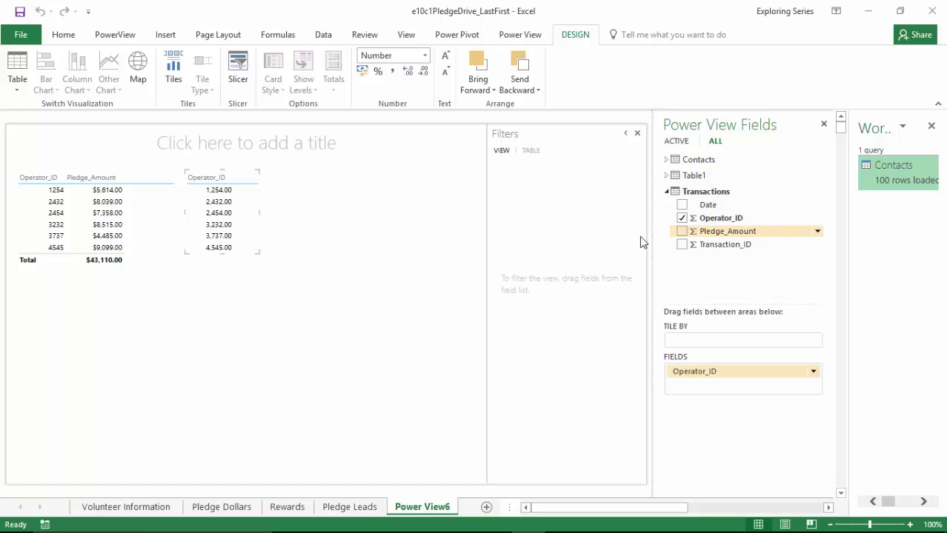
Drag Pledge_Amount into the second table to show each operator's pledges, totaling $43,110.00
left_click_drag(273, 220, 249, 220)
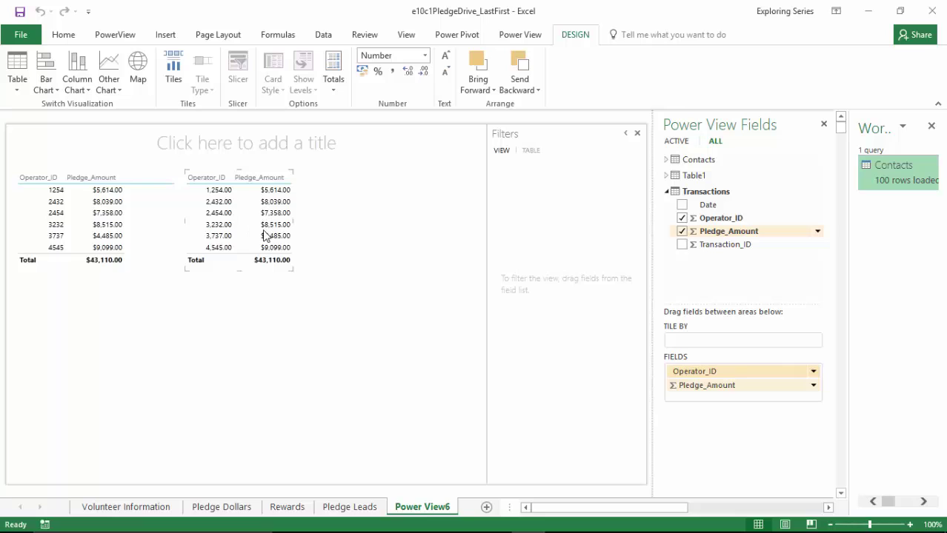
Convert the second table to a Pie chart and enlarge it to show the six-operator legend
left_click(246, 212)
left_click(117, 89)
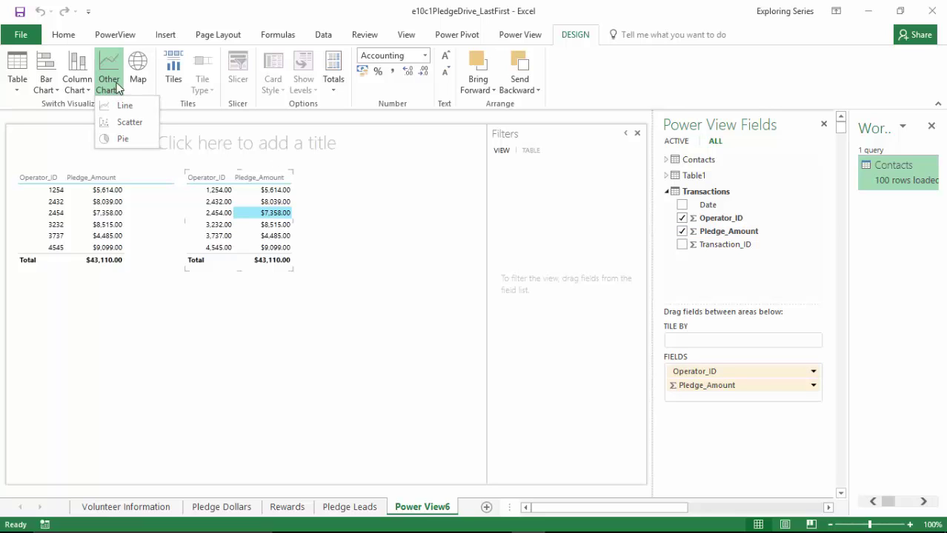
left_click(123, 140)
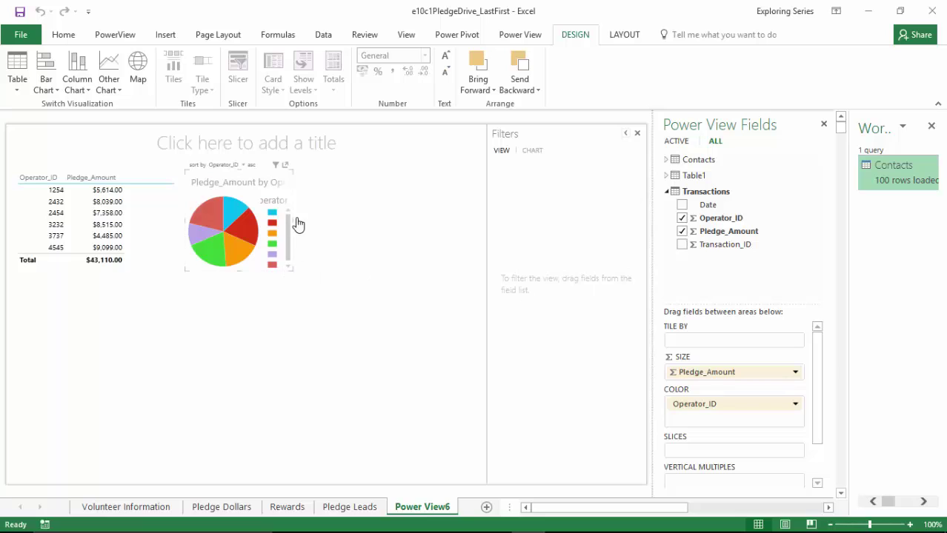
left_click_drag(292, 220, 476, 226)
left_click_drag(334, 272, 335, 328)
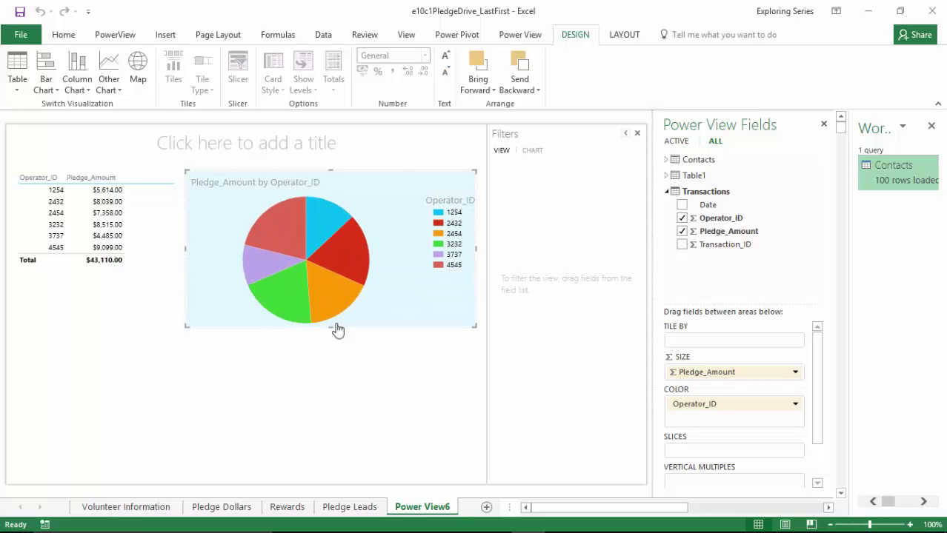